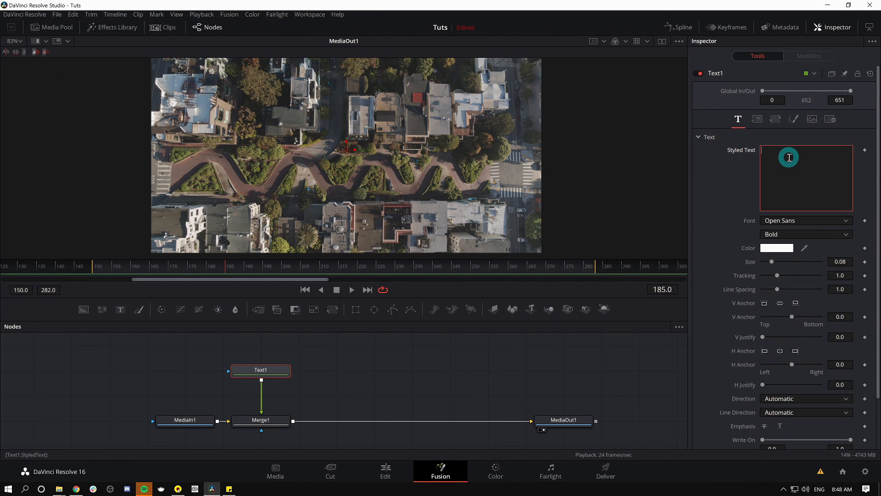
Enter THE CITY as the title text in NOVA Regular, set its size to about 0.173 and move it slightly lower.
{"action": "type", "text": "THE CITY"}
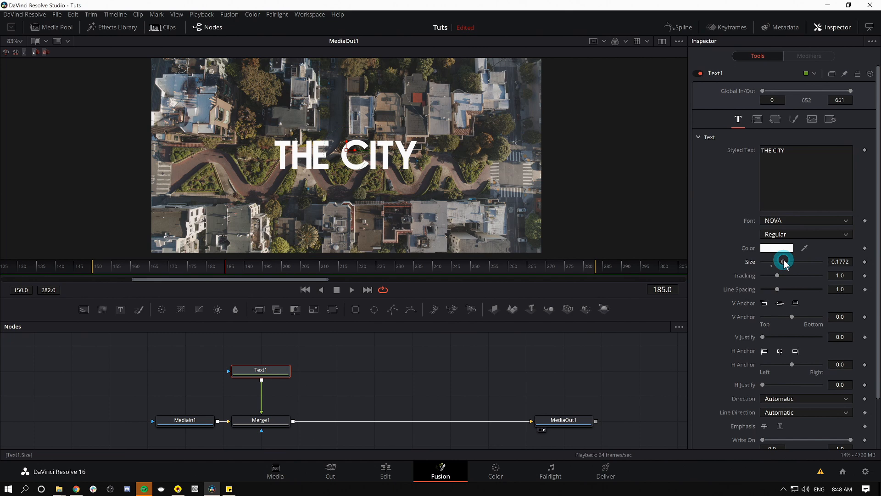
{"action": "left_click_drag", "start_coordinate": [781, 261], "coordinate": [784, 263]}
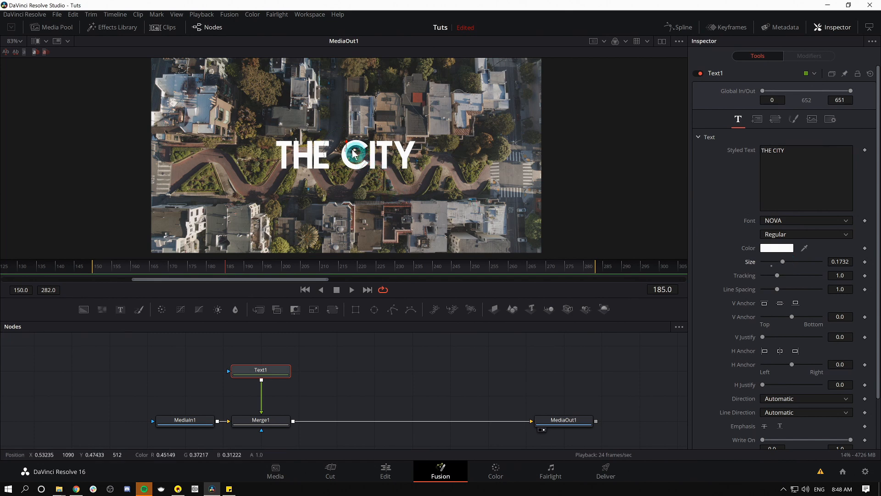
{"action": "left_click_drag", "start_coordinate": [346, 143], "coordinate": [346, 154]}
Play back the aerial clip from about frame 153 to check how the untracked title sits over the moving footage.
{"action": "left_click_drag", "start_coordinate": [149, 267], "coordinate": [104, 265]}
{"action": "key", "text": "space"}
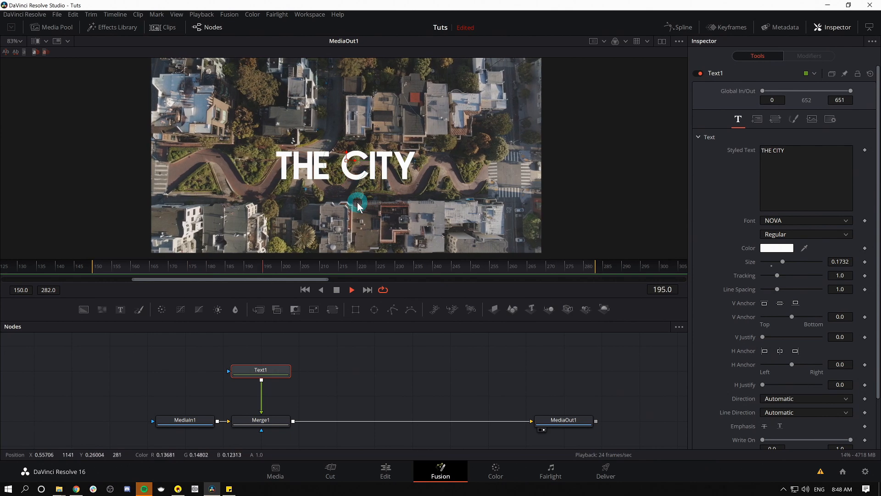
{"action": "key", "text": "space"}
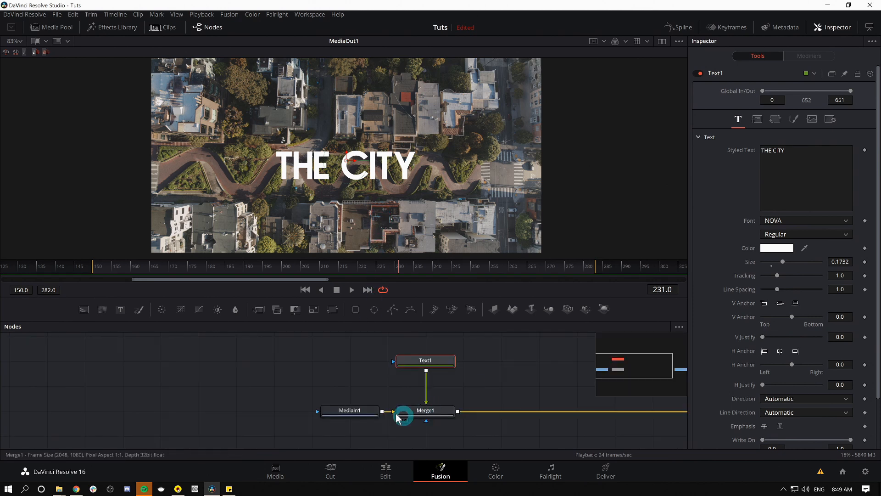
Move MediaIn1 away from Merge1 and insert a Tracker node between the two.
{"action": "left_click_drag", "start_coordinate": [339, 411], "coordinate": [190, 409]}
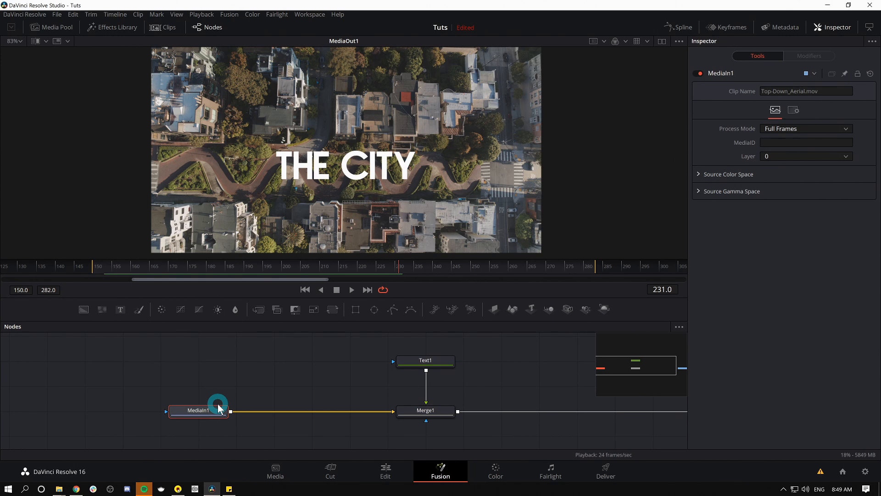
{"action": "key", "text": "shift+space"}
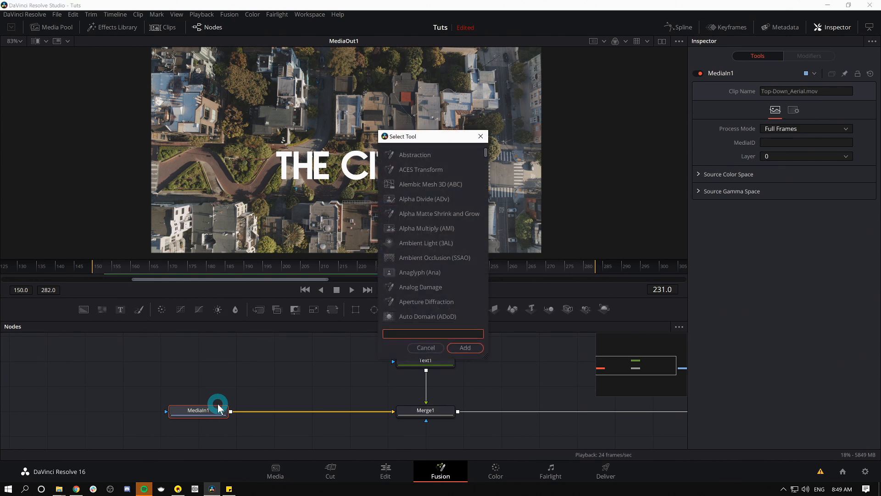
{"action": "type", "text": "track"}
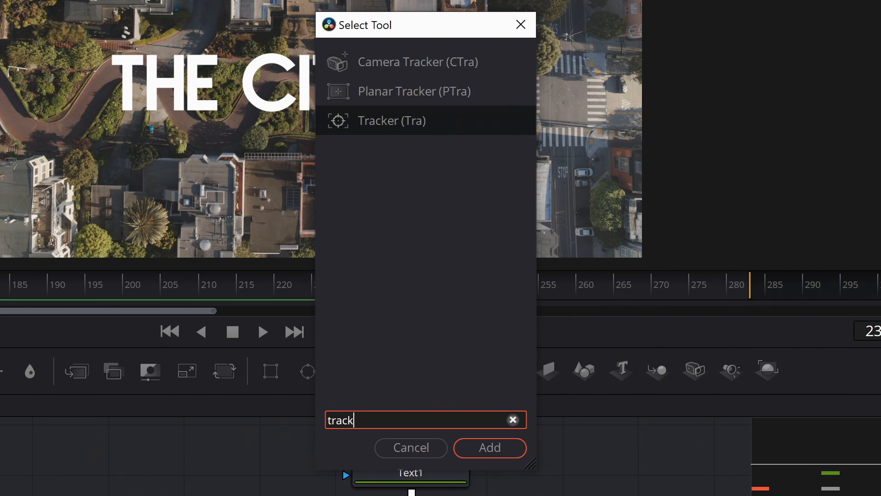
{"action": "key", "text": "Return"}
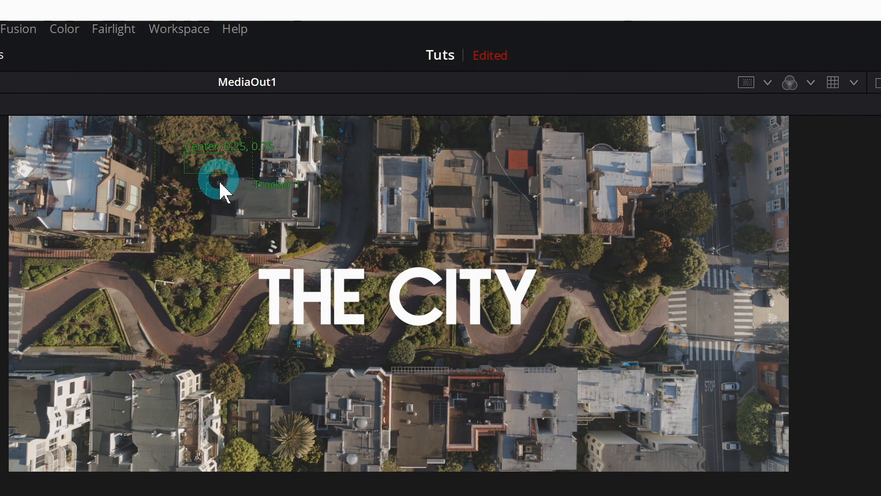
Place the tracker at about 0.371, 0.313 over the blue object in the driveway and shrink its pattern and search boxes around it.
{"action": "left_click_drag", "start_coordinate": [184, 151], "coordinate": [224, 175]}
{"action": "scroll", "coordinate": [308, 348], "scroll_direction": "up", "scroll_amount": 3}
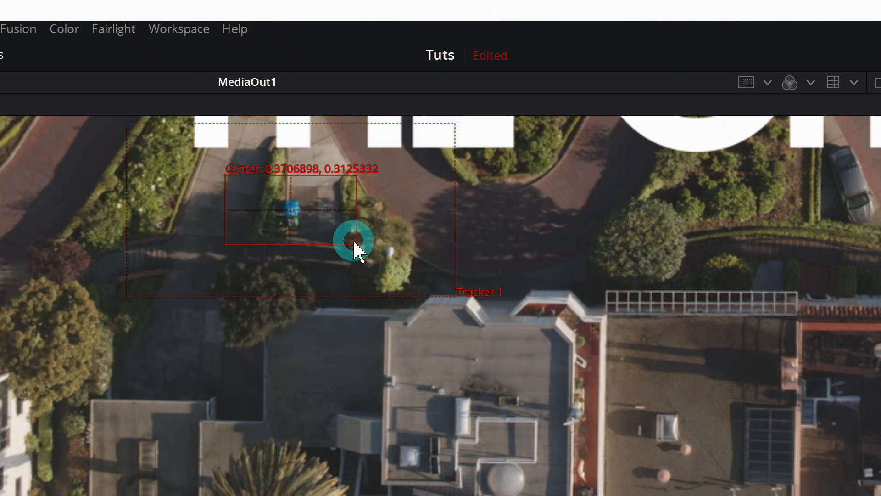
{"action": "left_click_drag", "start_coordinate": [357, 244], "coordinate": [324, 232]}
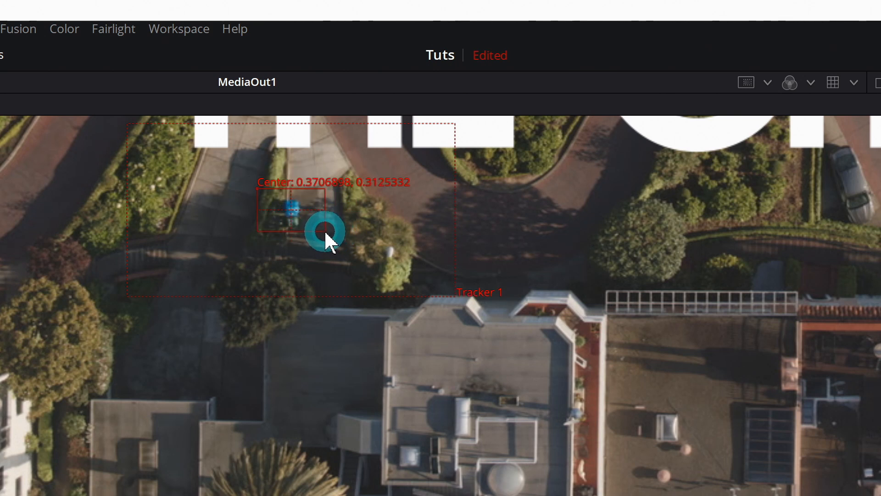
{"action": "left_click_drag", "start_coordinate": [454, 296], "coordinate": [408, 233]}
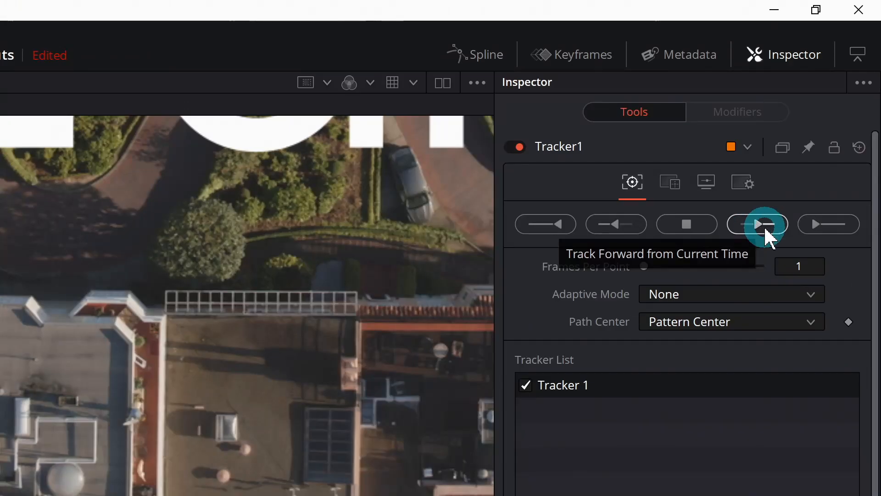
Track the pattern from frame 231 both forward and in reverse across the render range.
{"action": "left_click", "coordinate": [821, 115]}
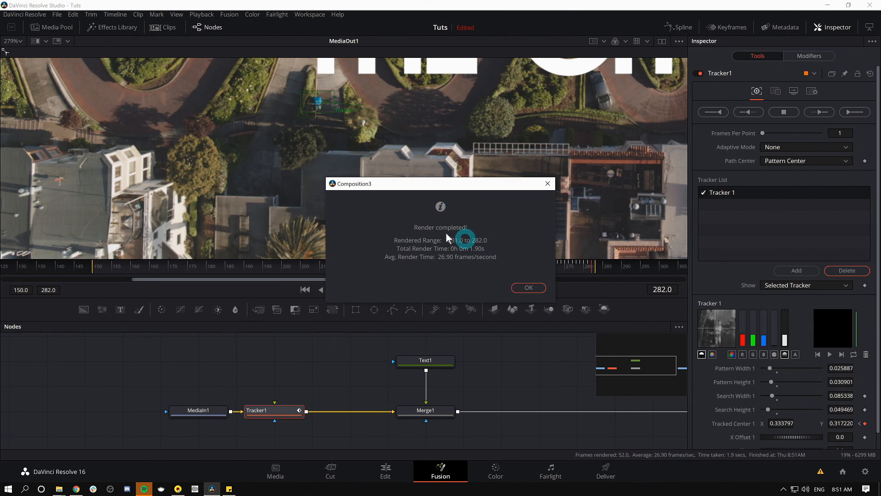
{"action": "left_click", "coordinate": [530, 288]}
{"action": "left_click_drag", "start_coordinate": [452, 262], "coordinate": [402, 272]}
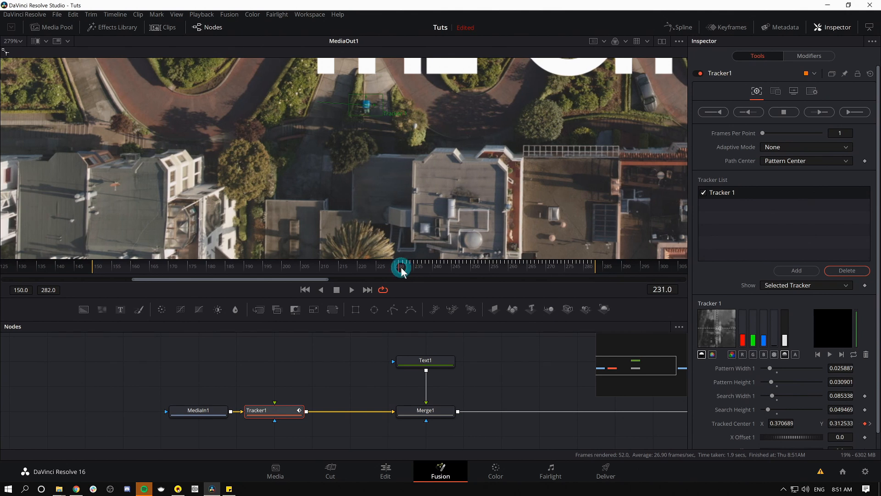
{"action": "left_click", "coordinate": [750, 112]}
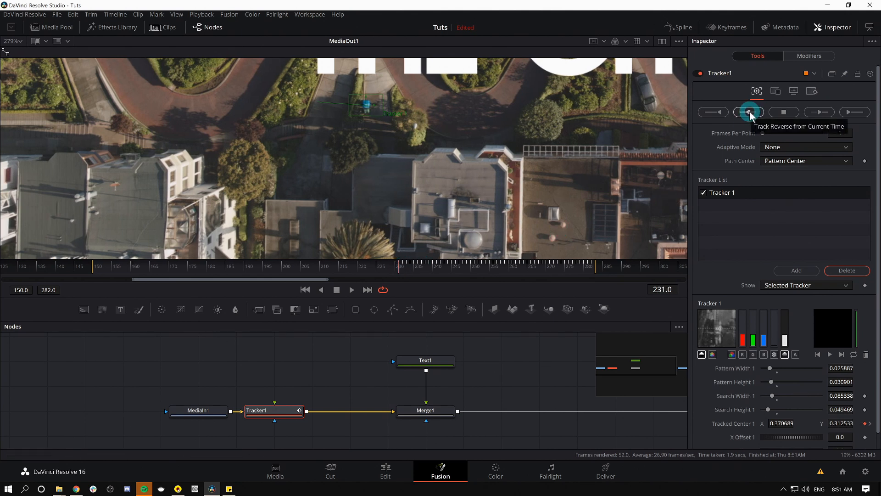
{"action": "left_click", "coordinate": [749, 112]}
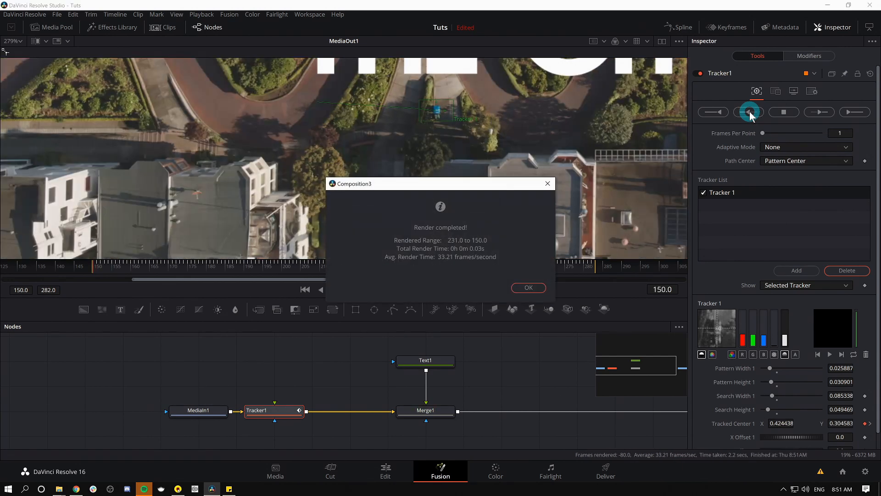
{"action": "left_click", "coordinate": [529, 287]}
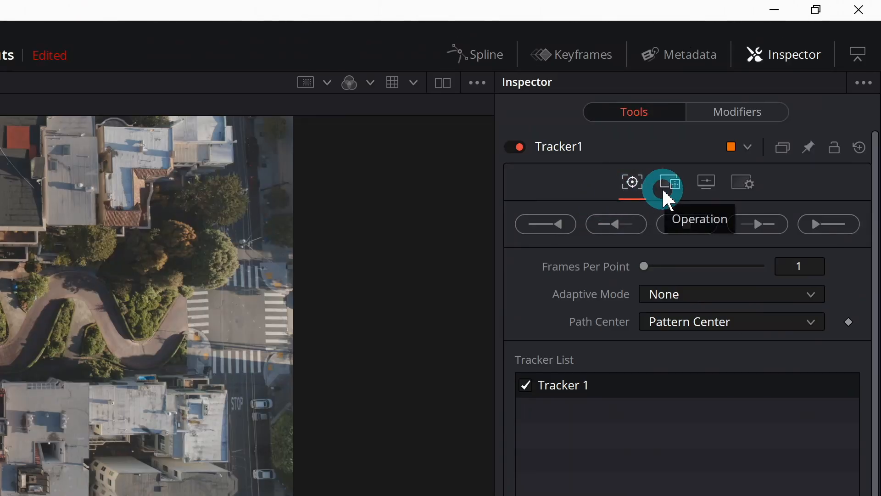
Set the tracker's operation to Match Move.
{"action": "left_click", "coordinate": [669, 183]}
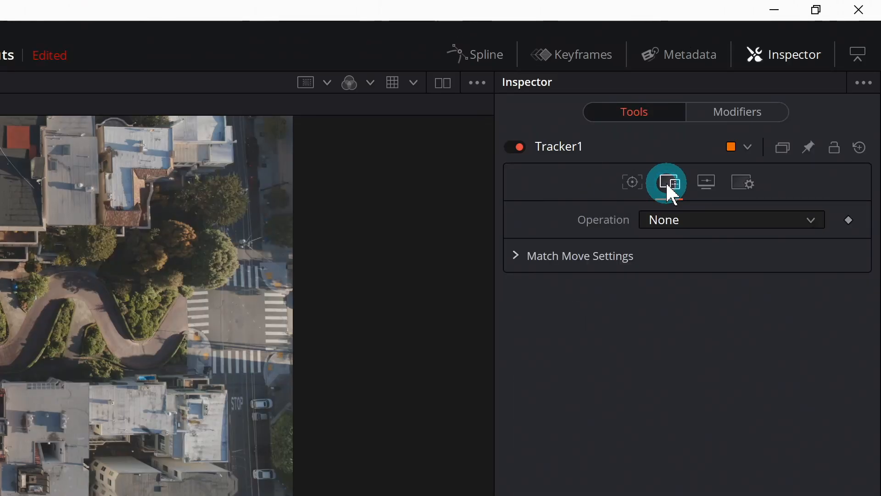
{"action": "left_click", "coordinate": [679, 221]}
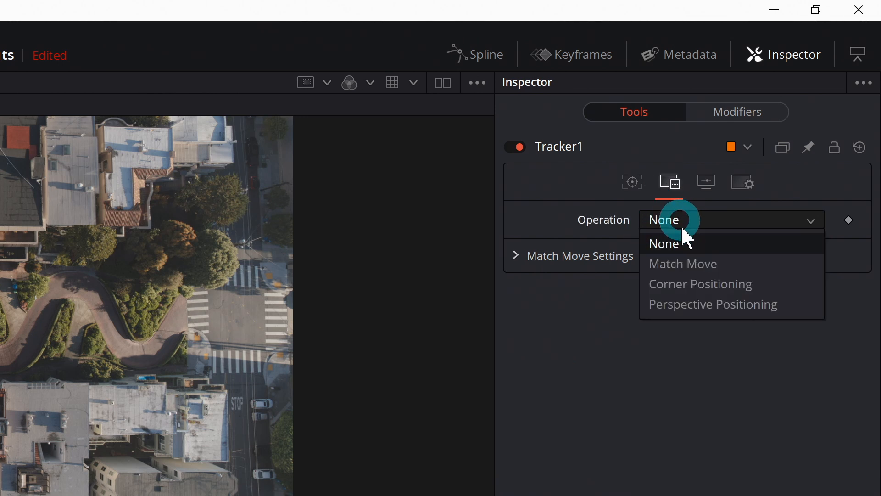
{"action": "left_click", "coordinate": [693, 264]}
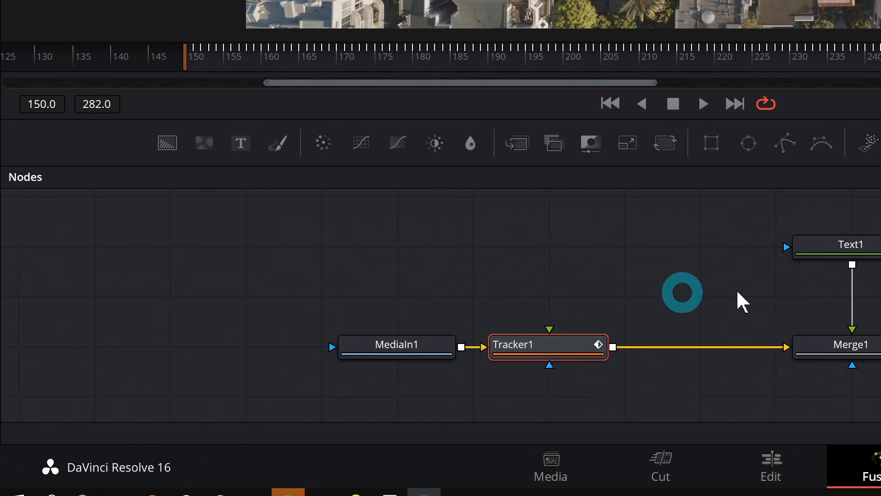
Move Text1 above Tracker1, reconnect its output from Merge1 to the tracker's foreground input, and delete Merge1.
{"action": "left_click_drag", "start_coordinate": [818, 250], "coordinate": [741, 250]}
{"action": "left_click_drag", "start_coordinate": [649, 257], "coordinate": [537, 246]}
{"action": "left_click_drag", "start_coordinate": [832, 299], "coordinate": [732, 307]}
{"action": "left_click_drag", "start_coordinate": [612, 247], "coordinate": [560, 344]}
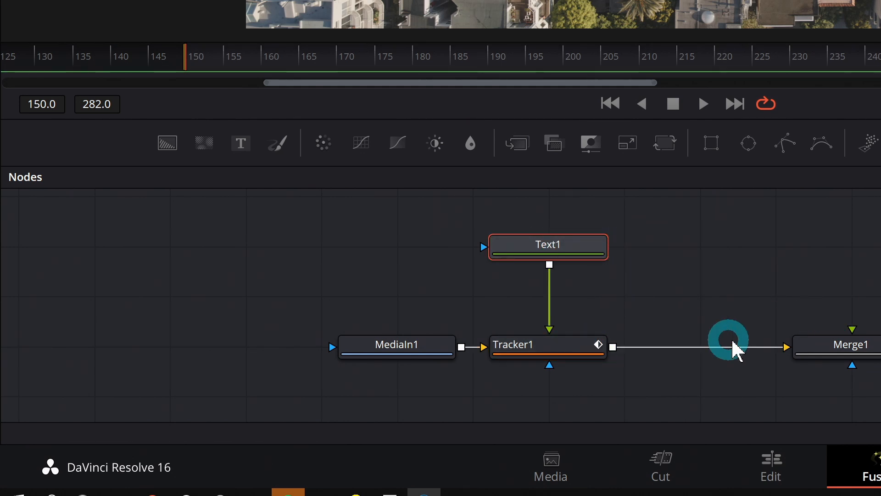
{"action": "left_click", "coordinate": [830, 351]}
{"action": "key", "text": "Delete"}
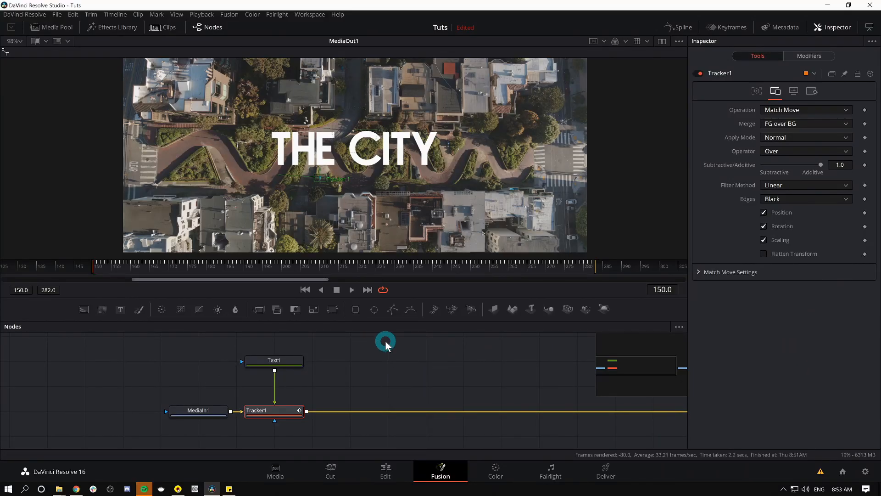
Play the composition from about frame 150 to check the title's match-moved motion.
{"action": "left_click_drag", "start_coordinate": [268, 275], "coordinate": [205, 275]}
{"action": "left_click_drag", "start_coordinate": [129, 273], "coordinate": [96, 273]}
{"action": "key", "text": "space"}
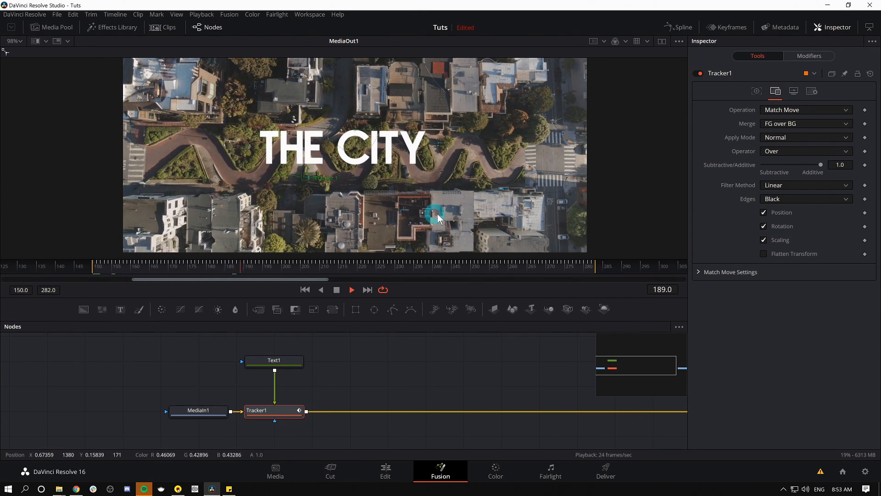